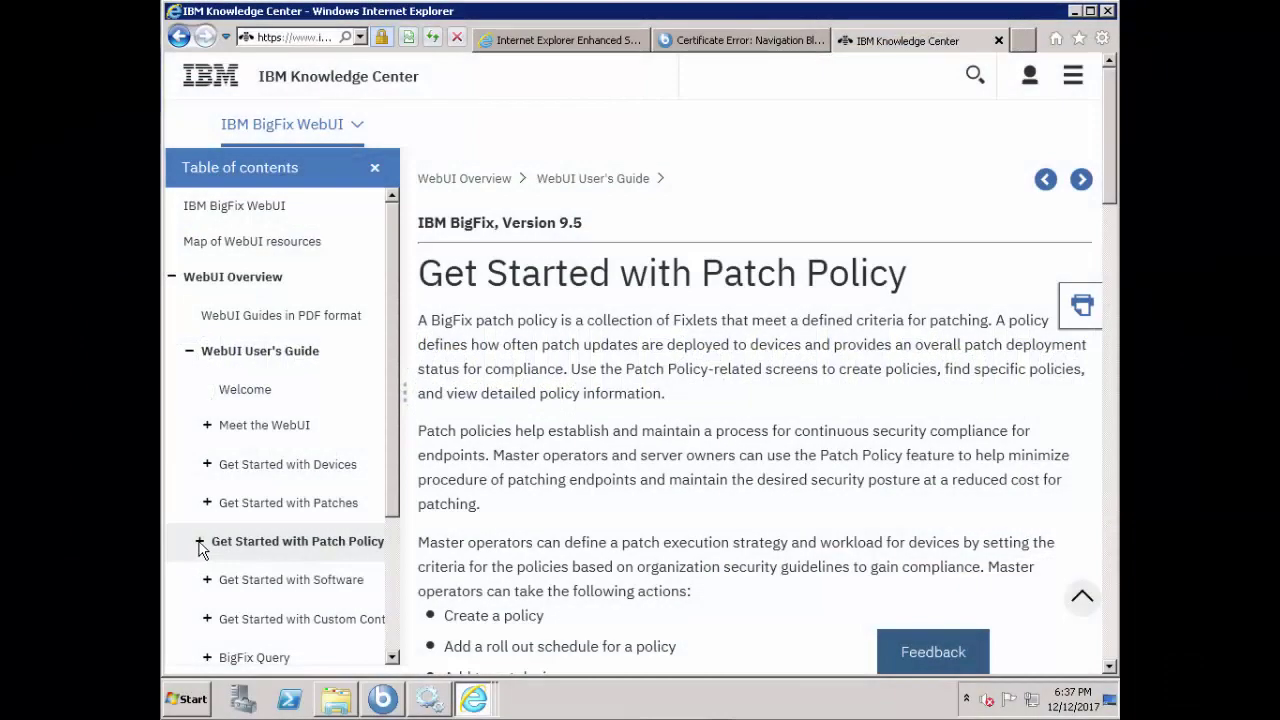
Expand the Get Started with Patch Policy topic in the table of contents and read the page's Requirements section.
{"action": "left_click", "coordinate": [200, 543]}
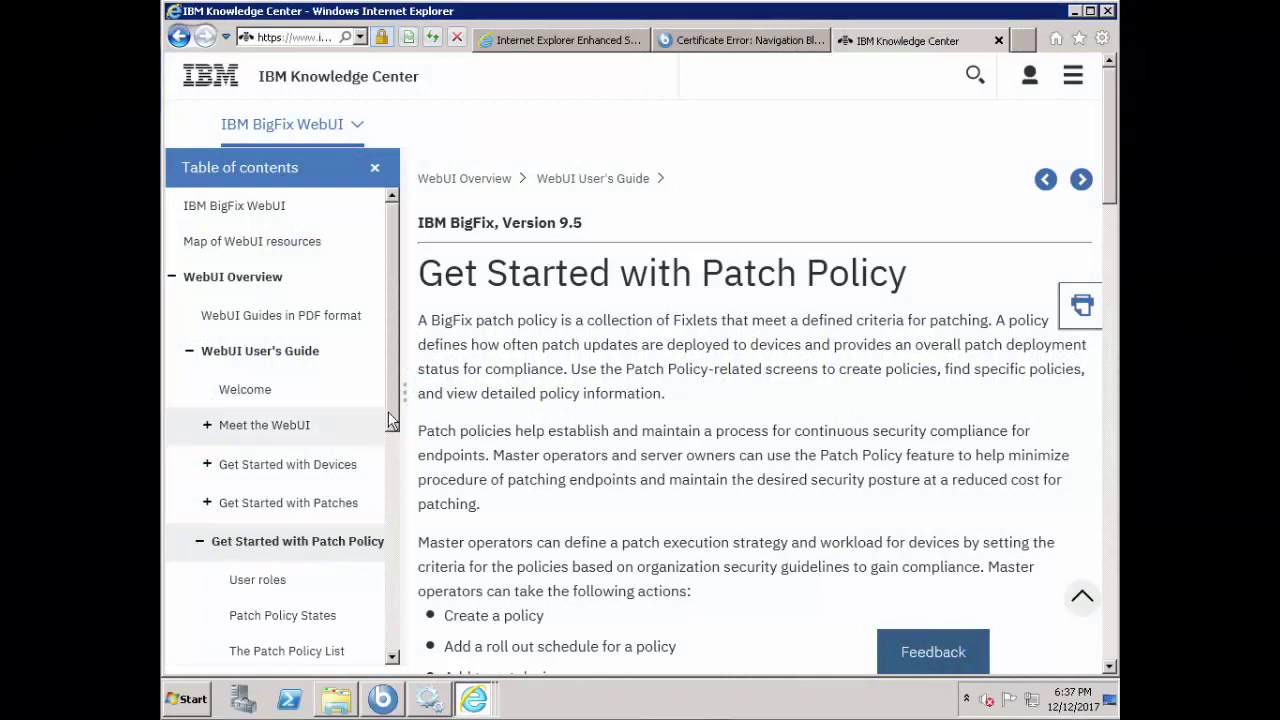
{"action": "scroll", "coordinate": [390, 460], "scroll_direction": "down", "scroll_amount": 1}
{"action": "left_click_drag", "start_coordinate": [390, 460], "coordinate": [386, 540]}
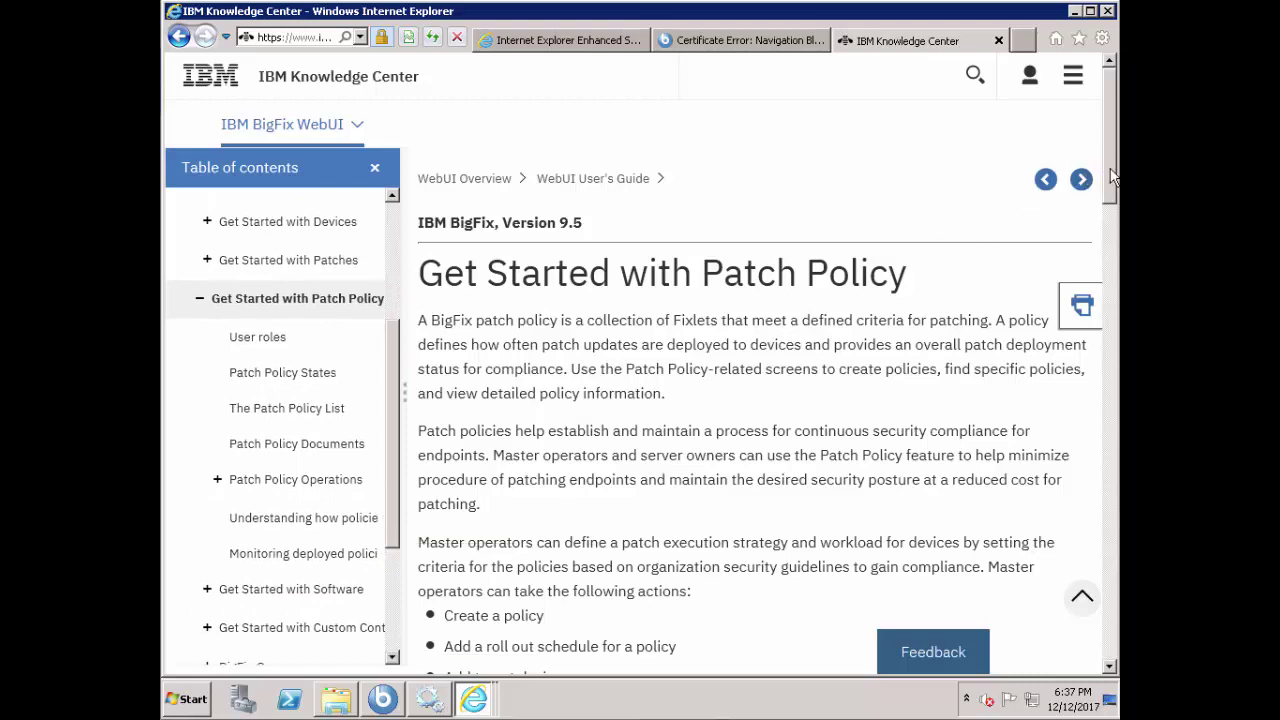
{"action": "left_click_drag", "start_coordinate": [1110, 180], "coordinate": [1077, 325]}
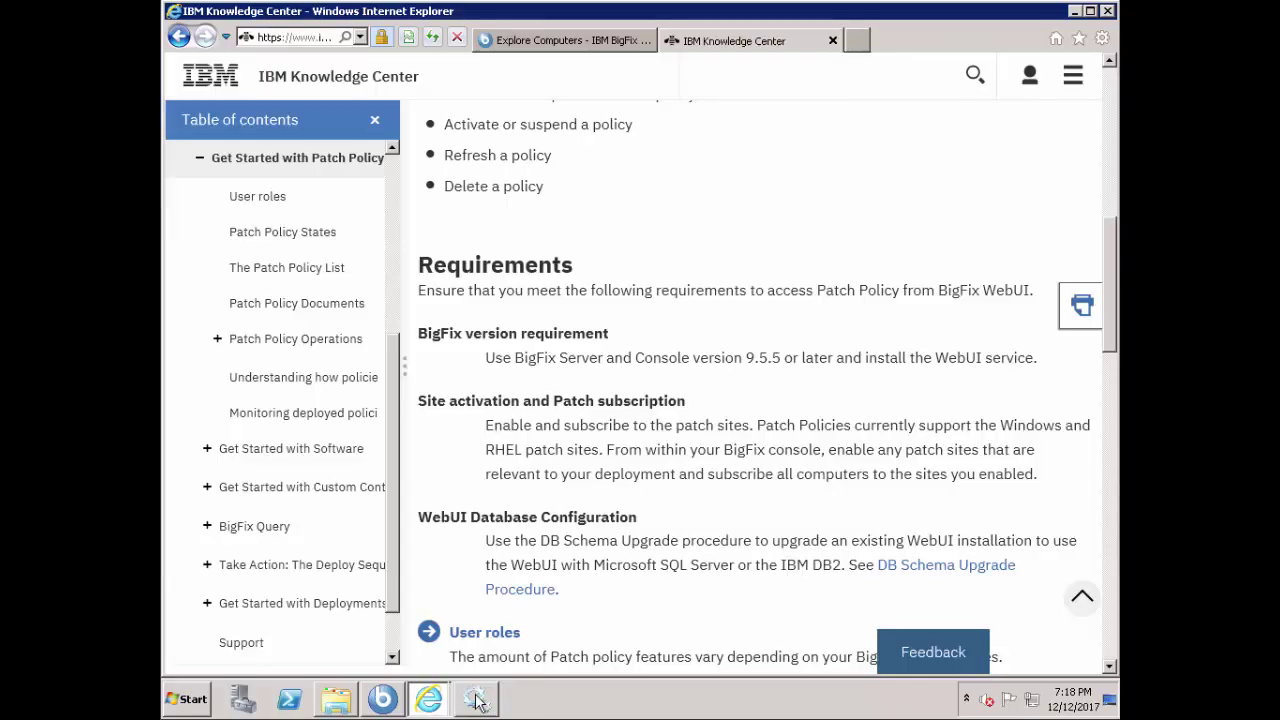
Check the BES Web Reports Server service in the Services window, and bring up the BigFix Web Reports Explore Computers page.
{"action": "left_click", "coordinate": [476, 699]}
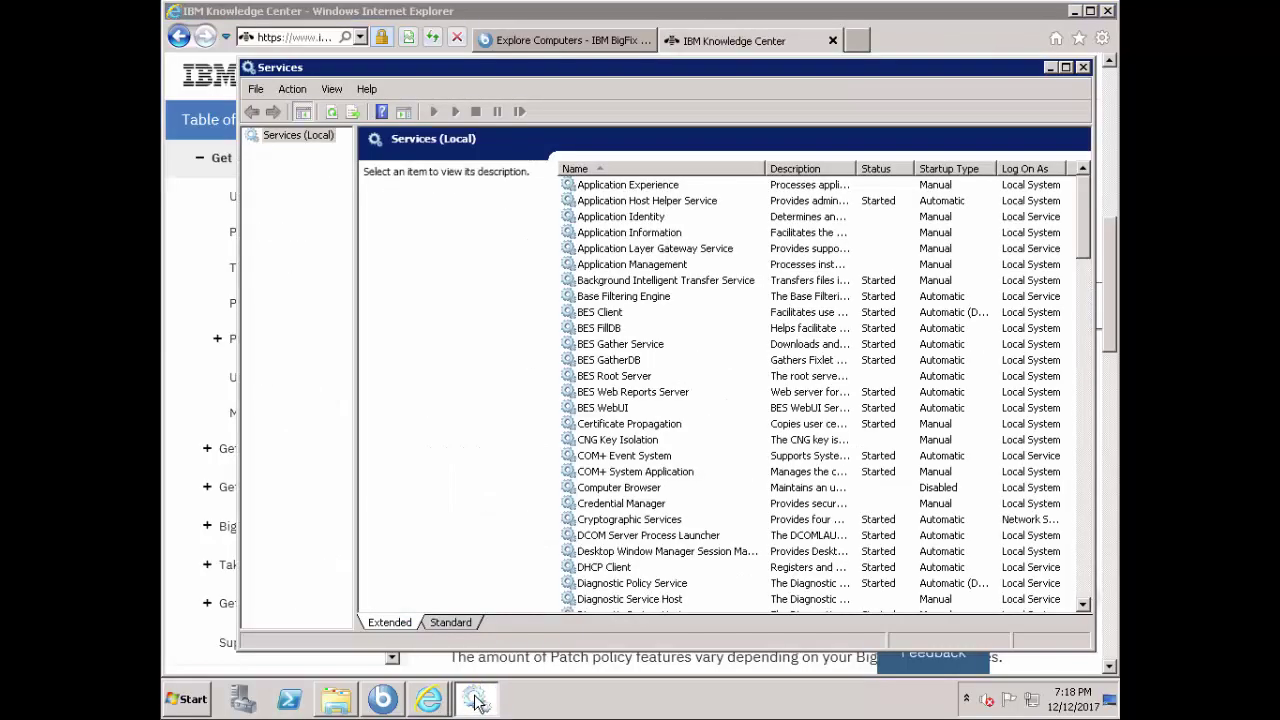
{"action": "left_click", "coordinate": [652, 394]}
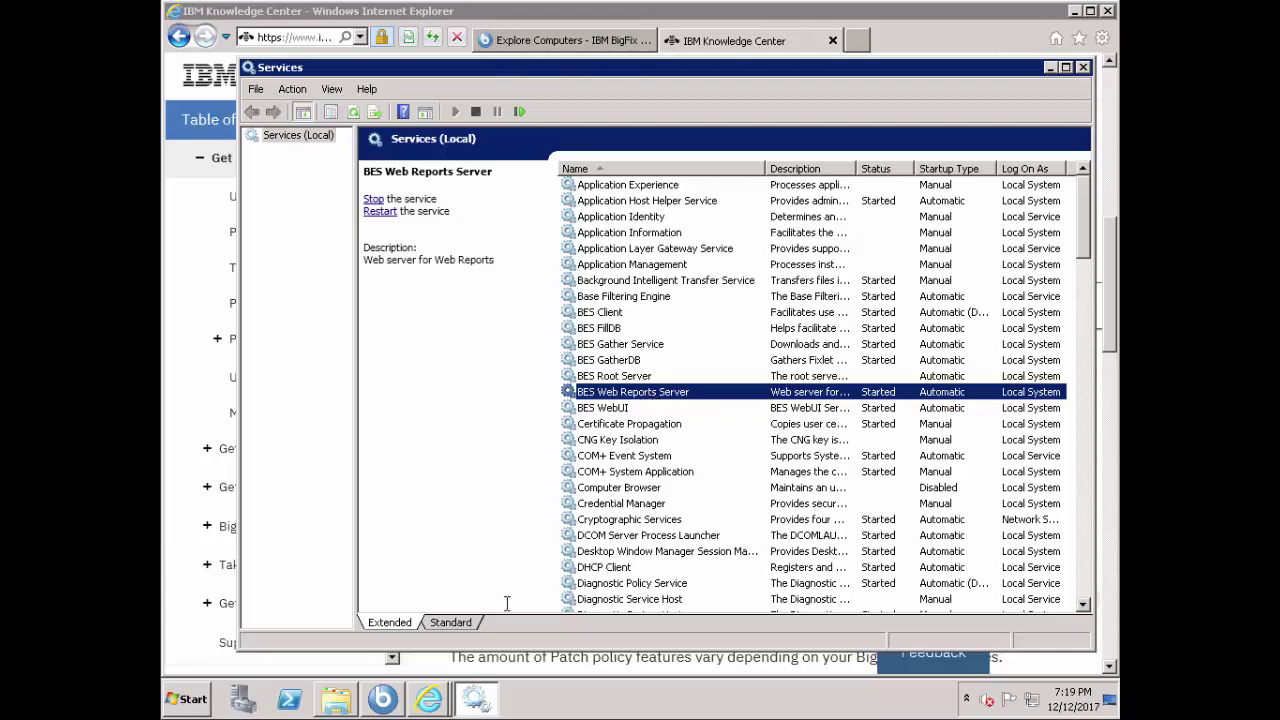
{"action": "left_click", "coordinate": [428, 700]}
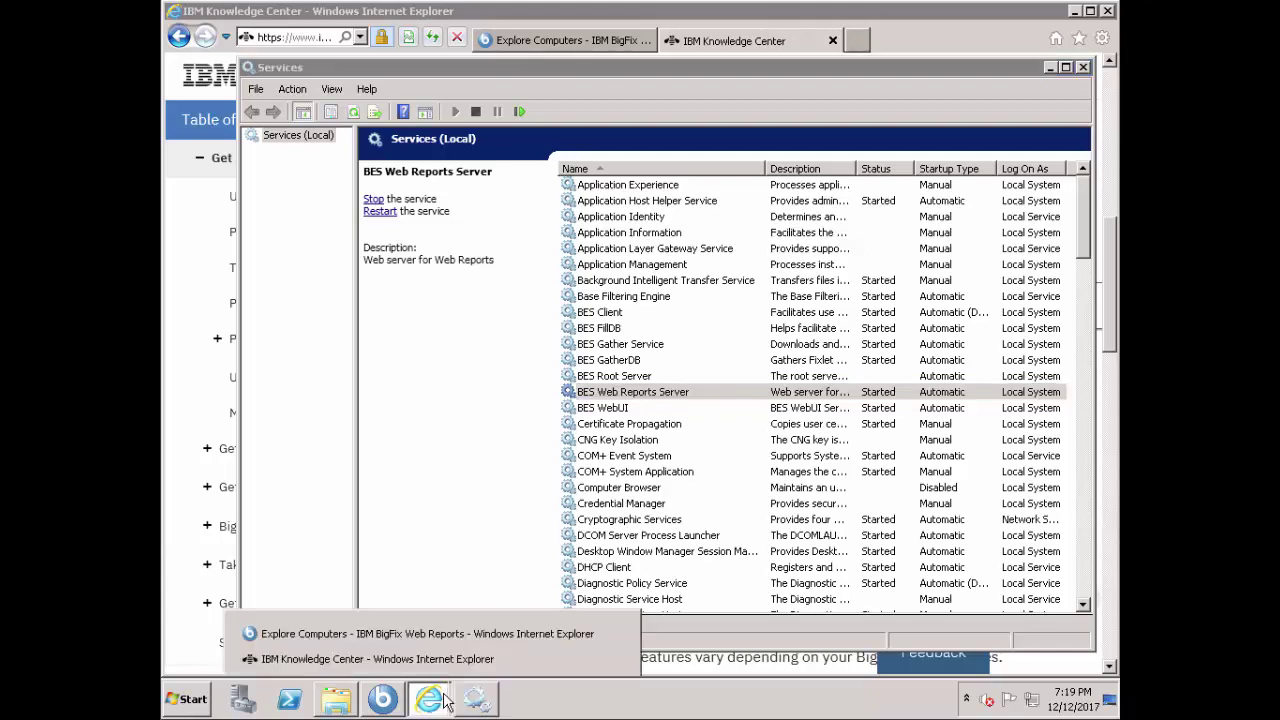
{"action": "left_click", "coordinate": [444, 634]}
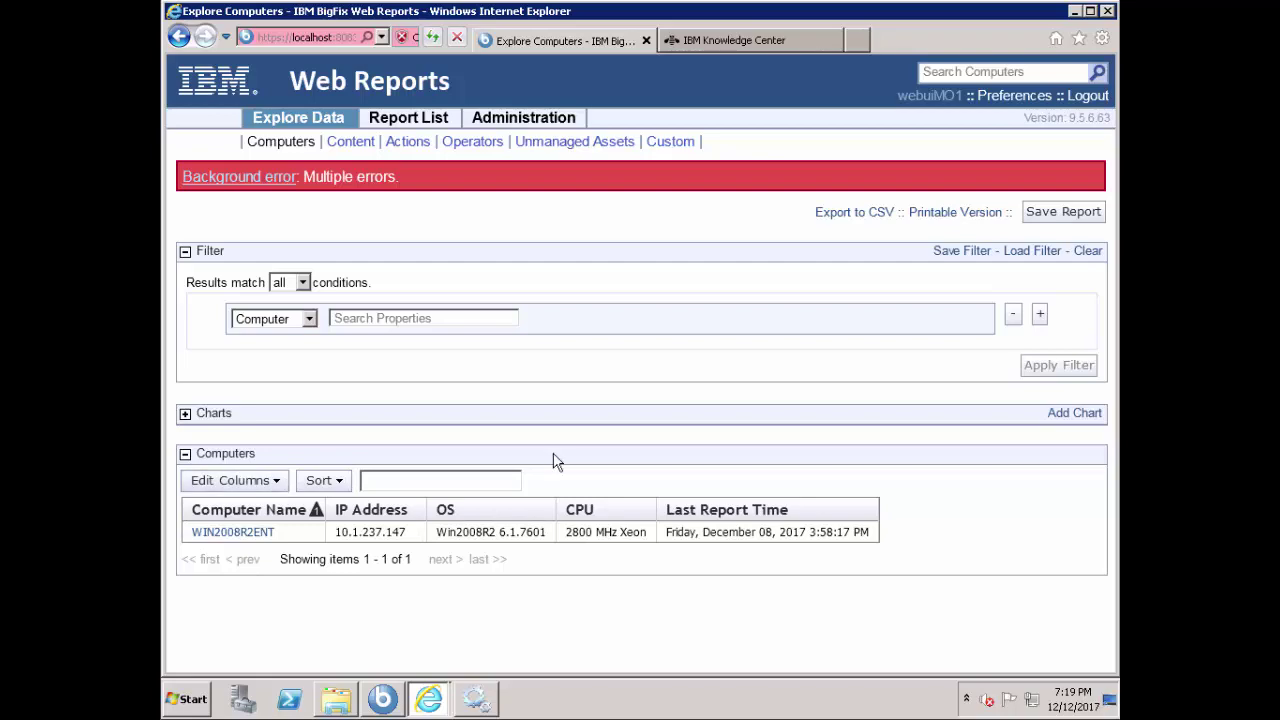
Switch to the BigFix Console and search Fixlets and Tasks for ID 3029.
{"action": "left_click", "coordinate": [397, 703]}
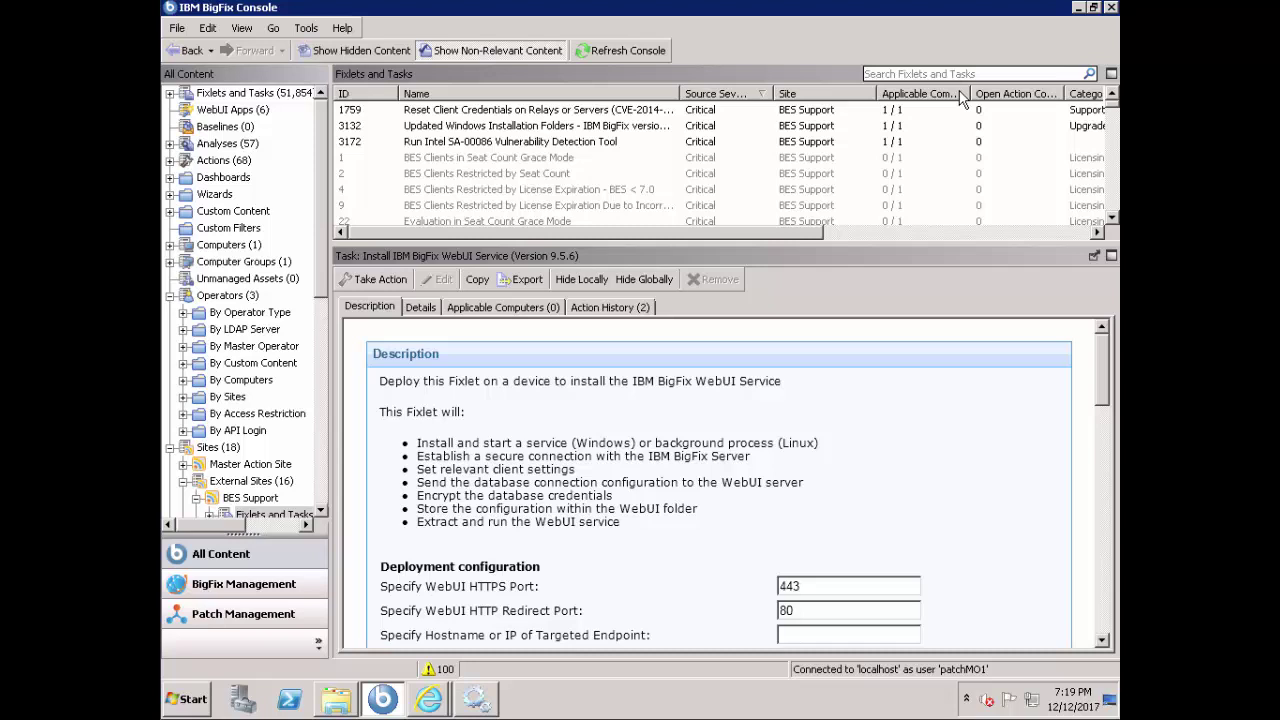
{"action": "left_click", "coordinate": [957, 74]}
{"action": "type", "text": "3029"}
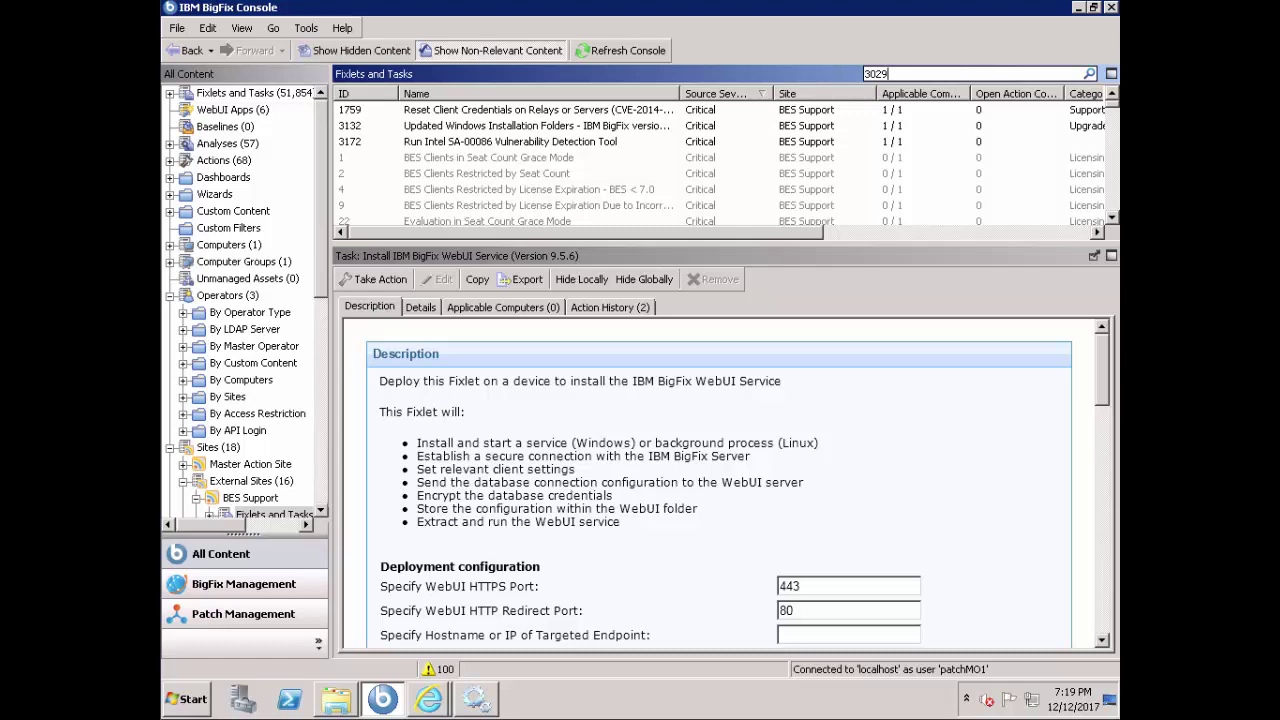
{"action": "key", "text": "Return"}
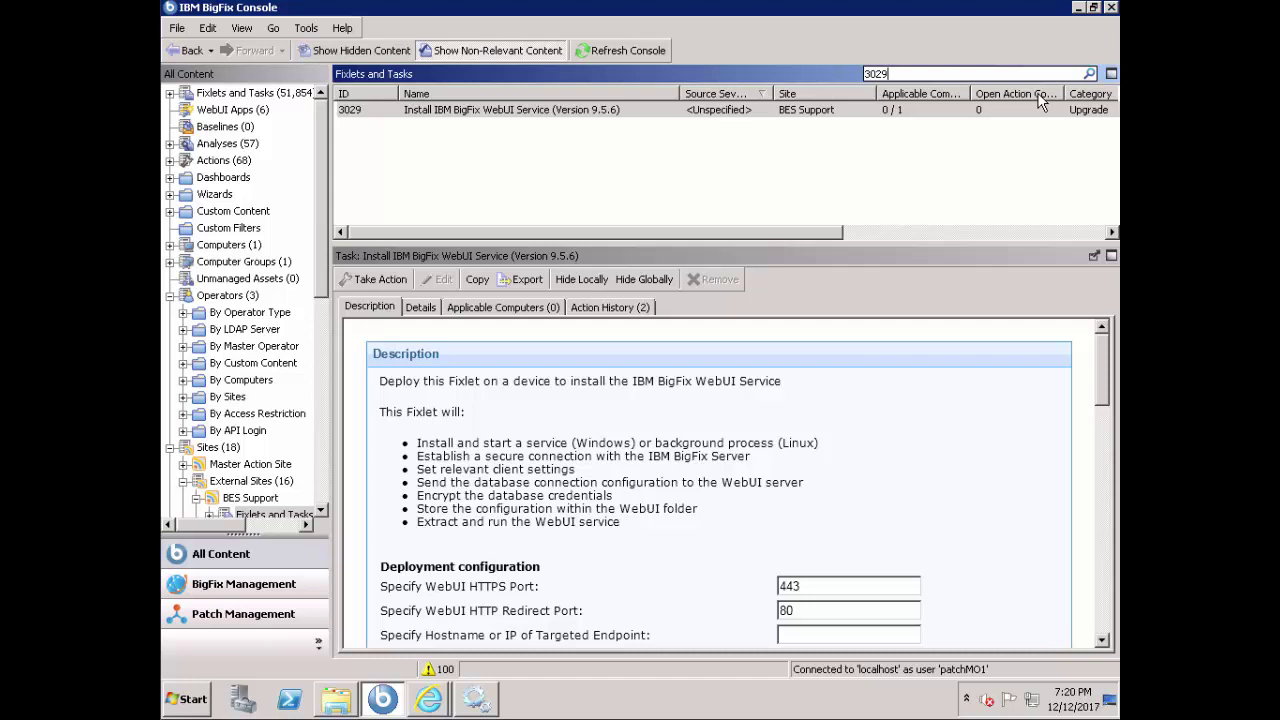
In Windows Explorer, browse from the BES WebUI folder through WebUI and sites to inspect the Pending folder.
{"action": "left_click", "coordinate": [326, 705]}
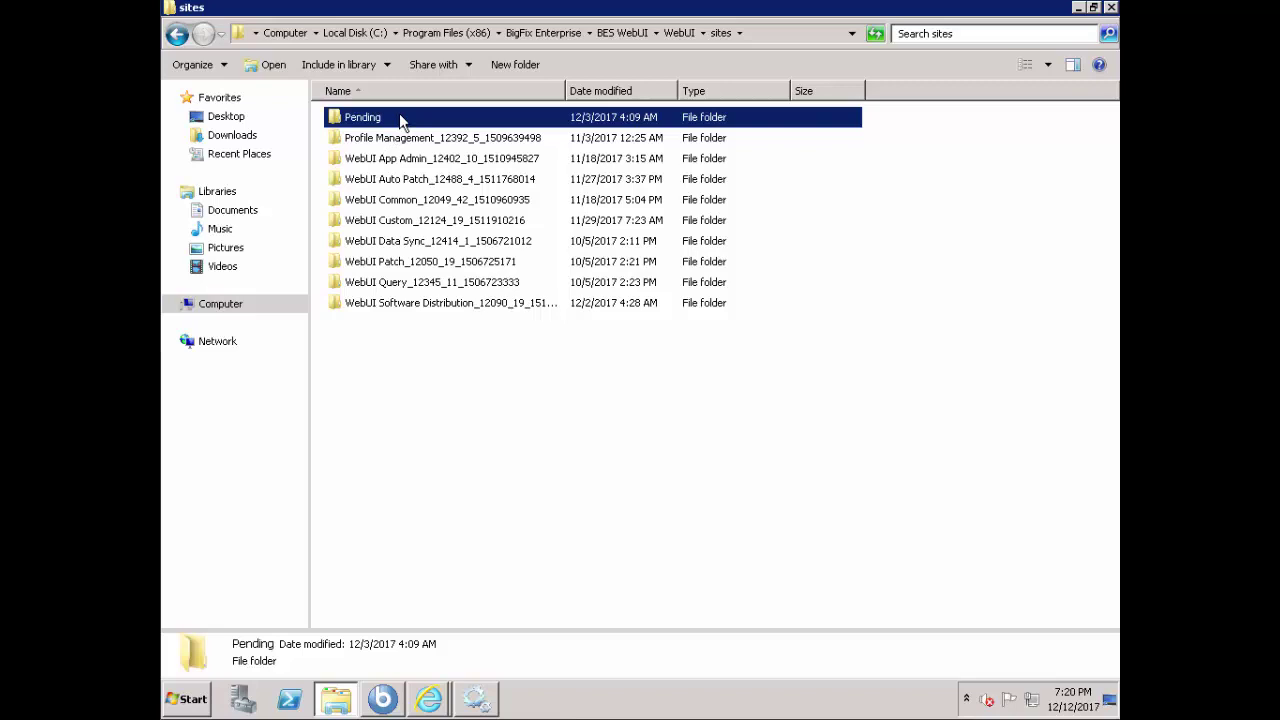
{"action": "left_click", "coordinate": [622, 33]}
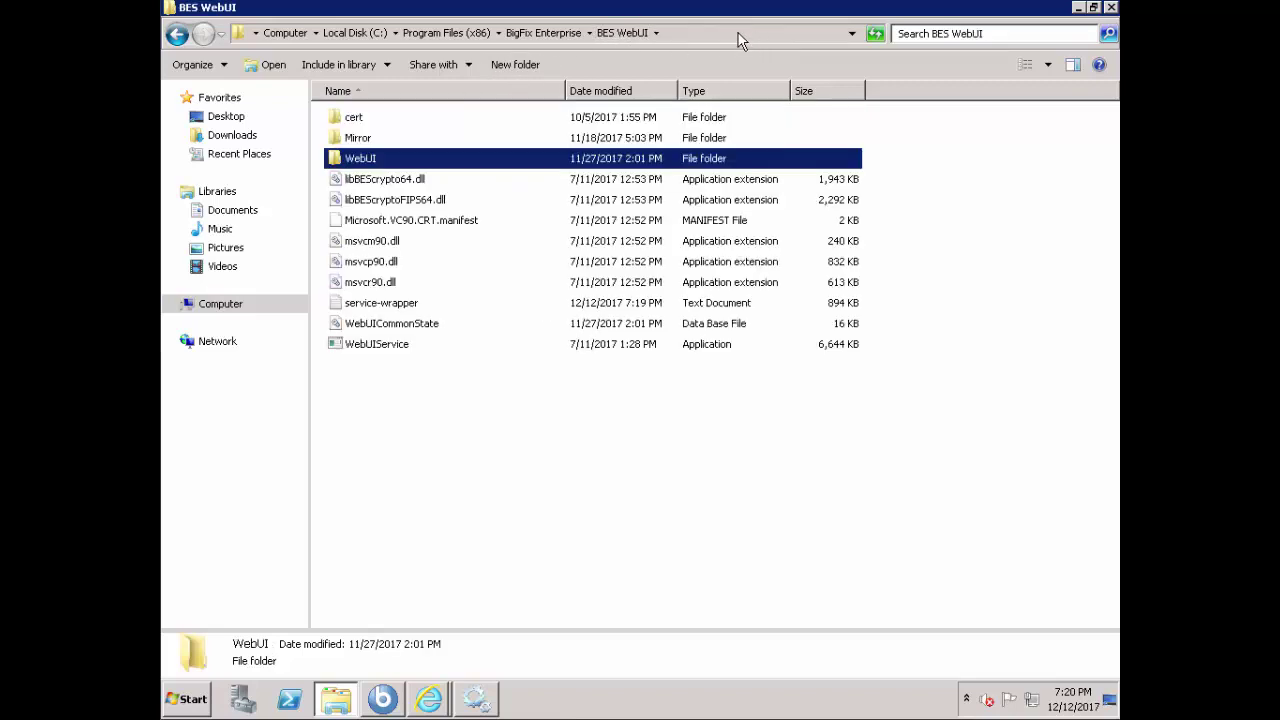
{"action": "double_click", "coordinate": [386, 160]}
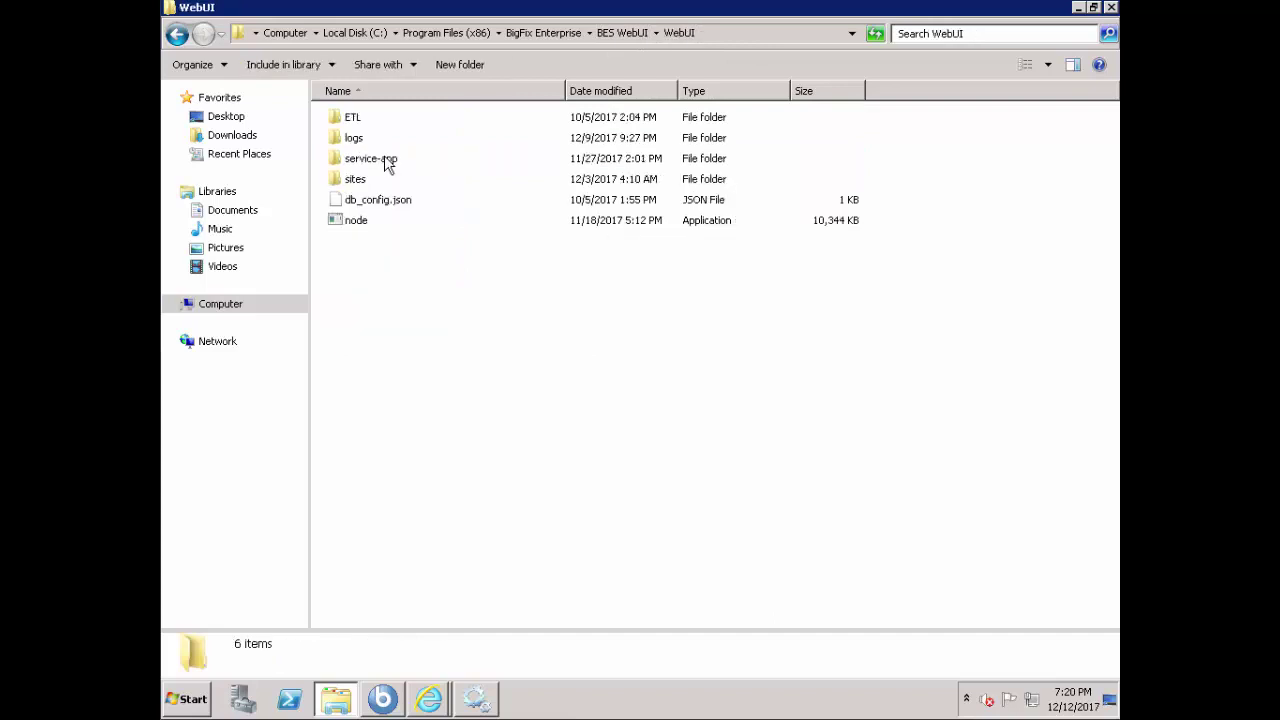
{"action": "double_click", "coordinate": [356, 180]}
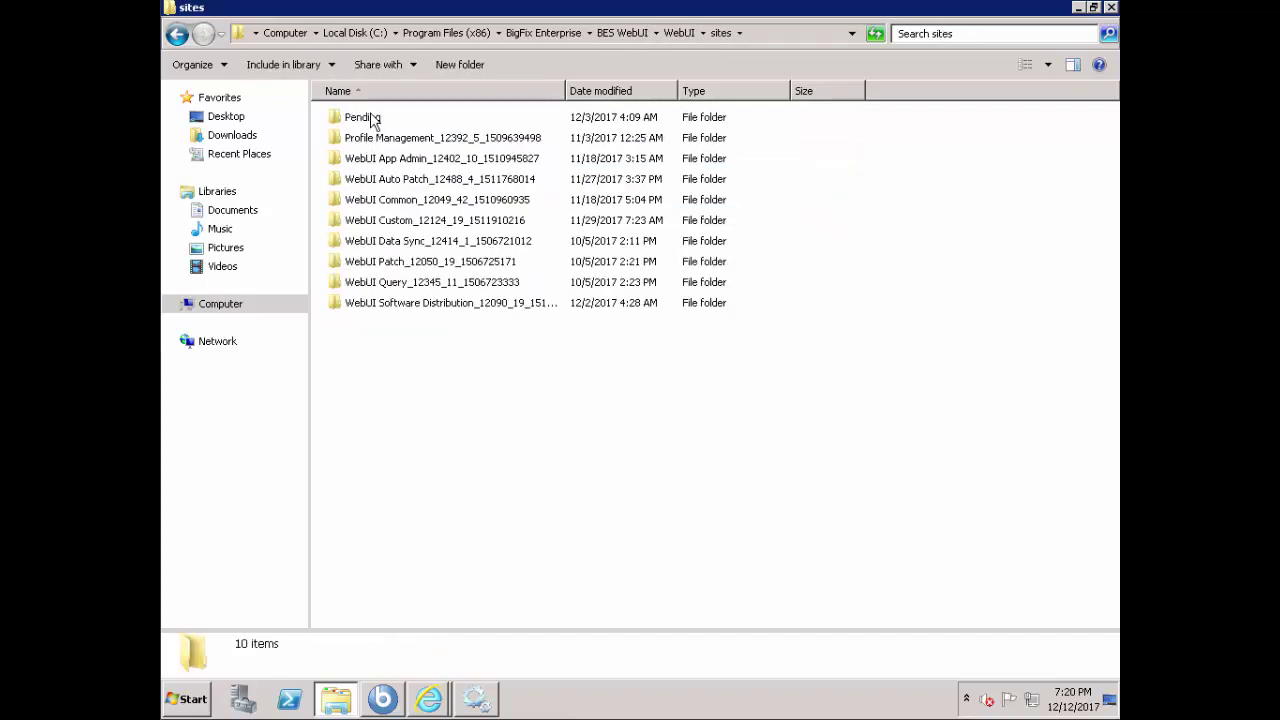
{"action": "left_click", "coordinate": [372, 119]}
{"action": "double_click", "coordinate": [372, 119]}
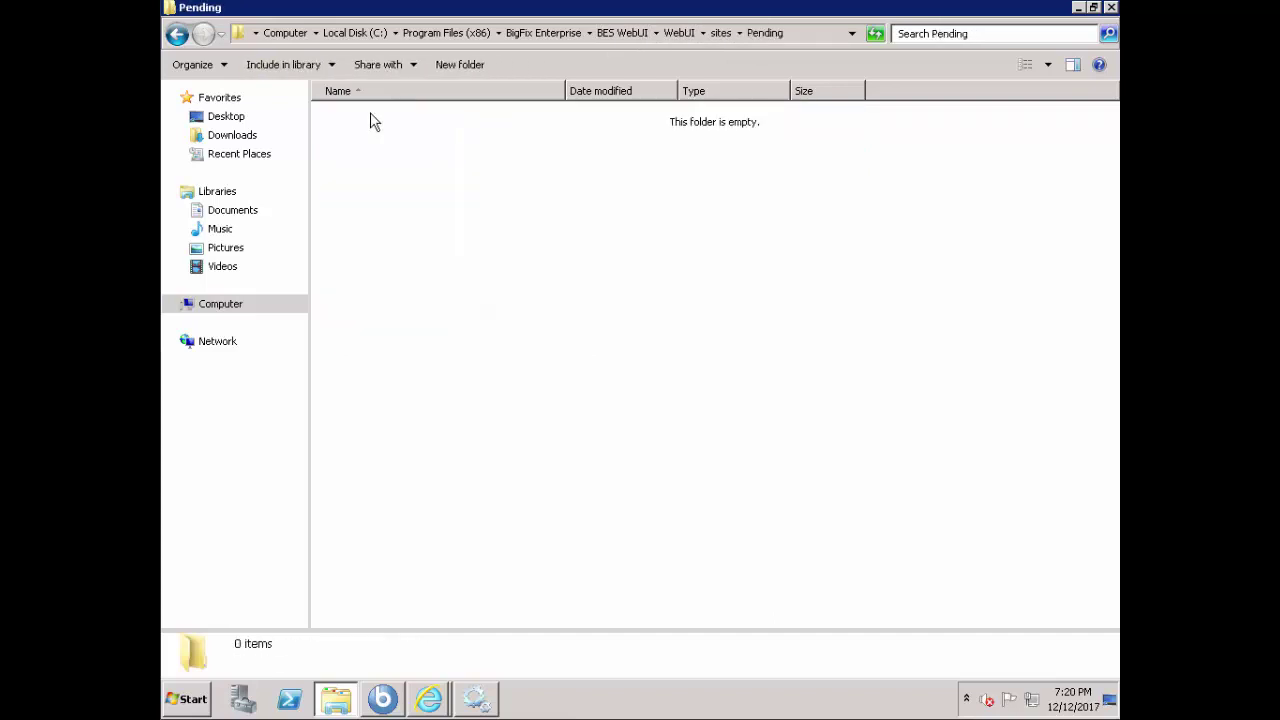
Return to the WebUI folder and open its logs folder to view the log files.
{"action": "left_click", "coordinate": [178, 36]}
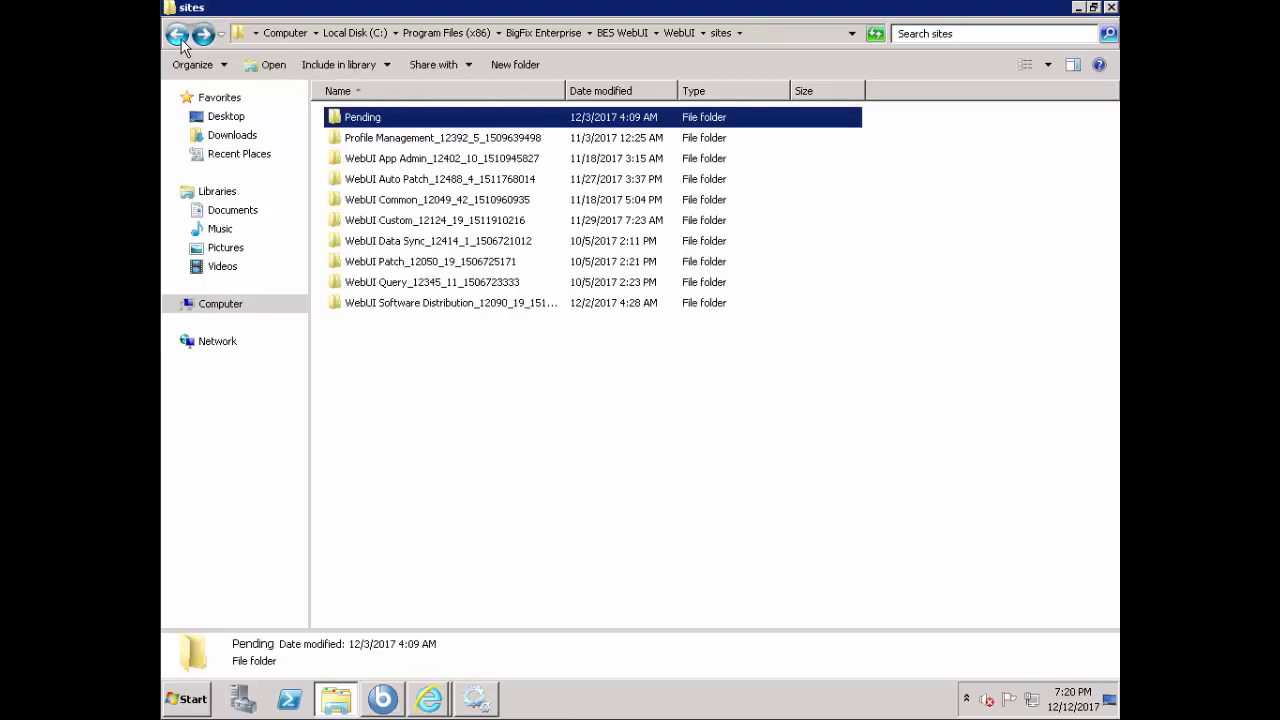
{"action": "left_click", "coordinate": [178, 36]}
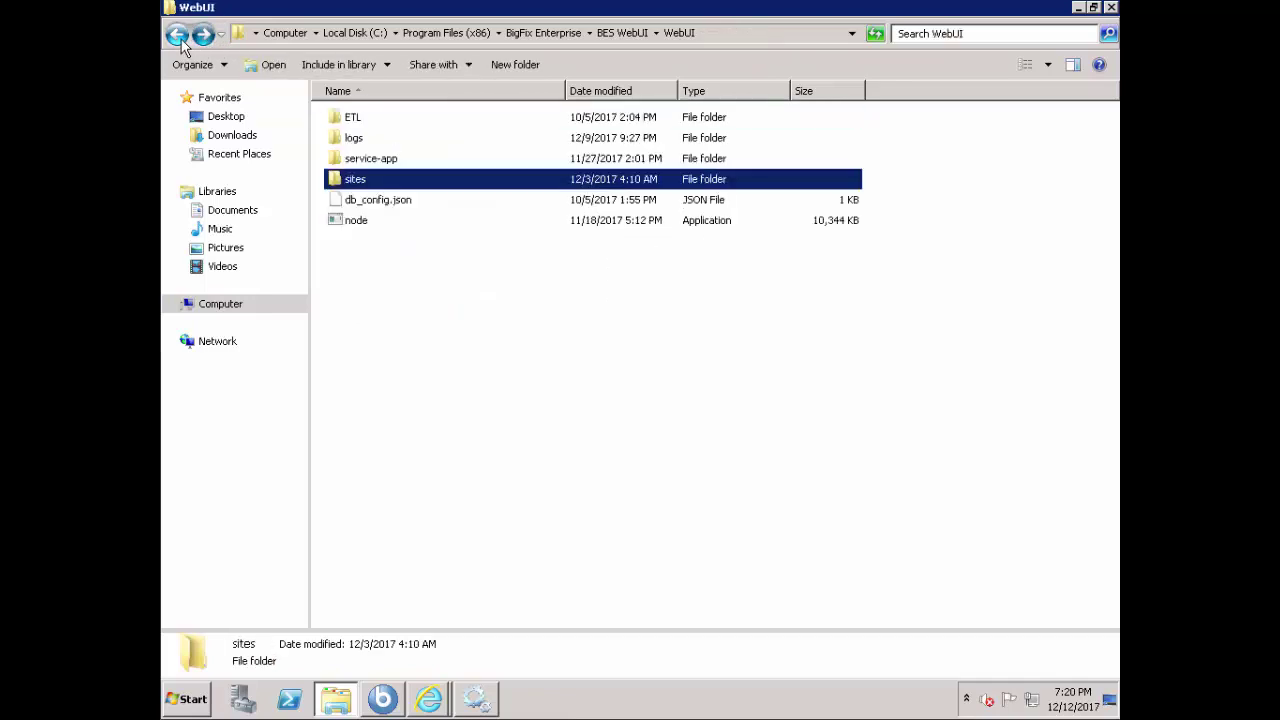
{"action": "double_click", "coordinate": [347, 143]}
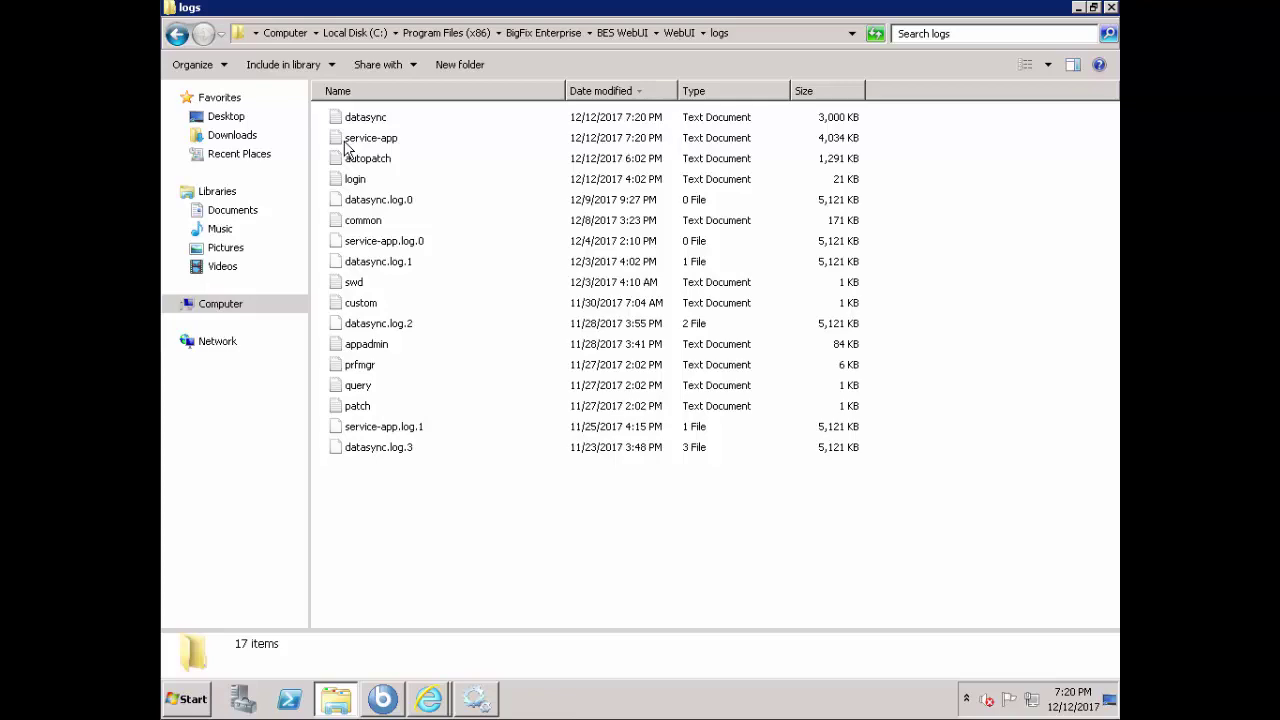
Switch back to the BigFix Console and review the Patches for Windows external site's computer subscriptions.
{"action": "left_click", "coordinate": [390, 705]}
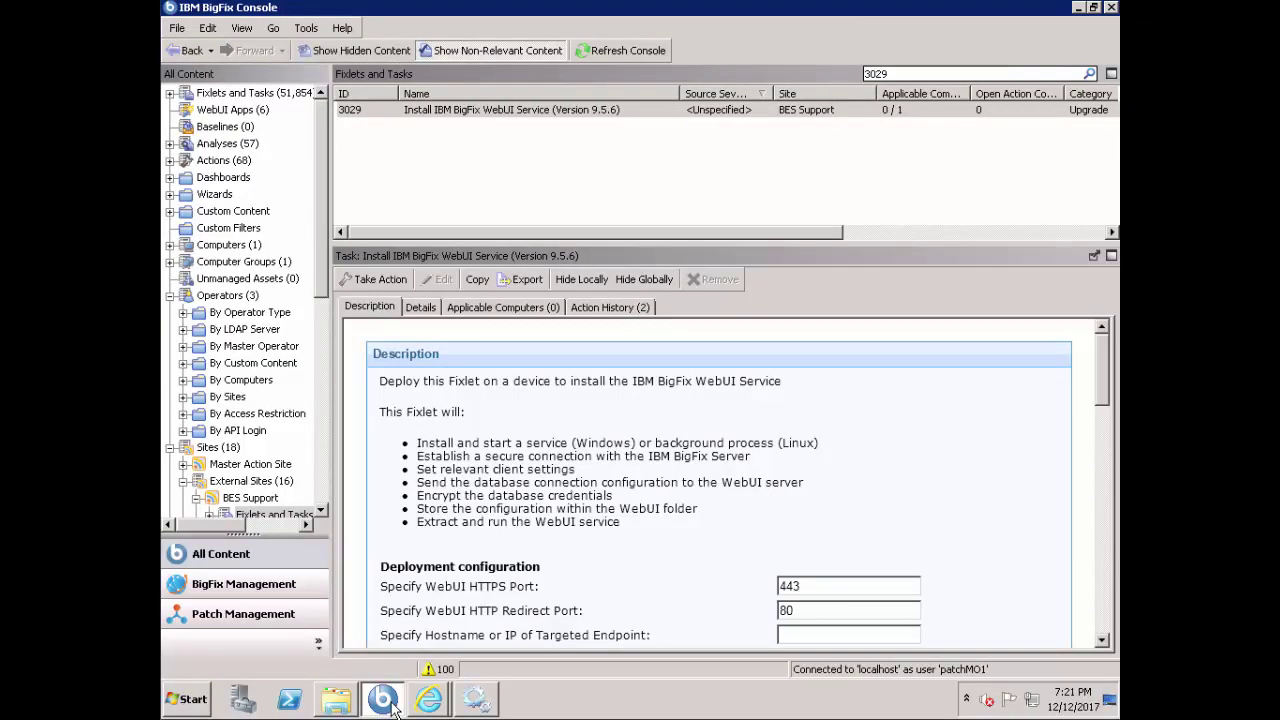
{"action": "left_click", "coordinate": [224, 300]}
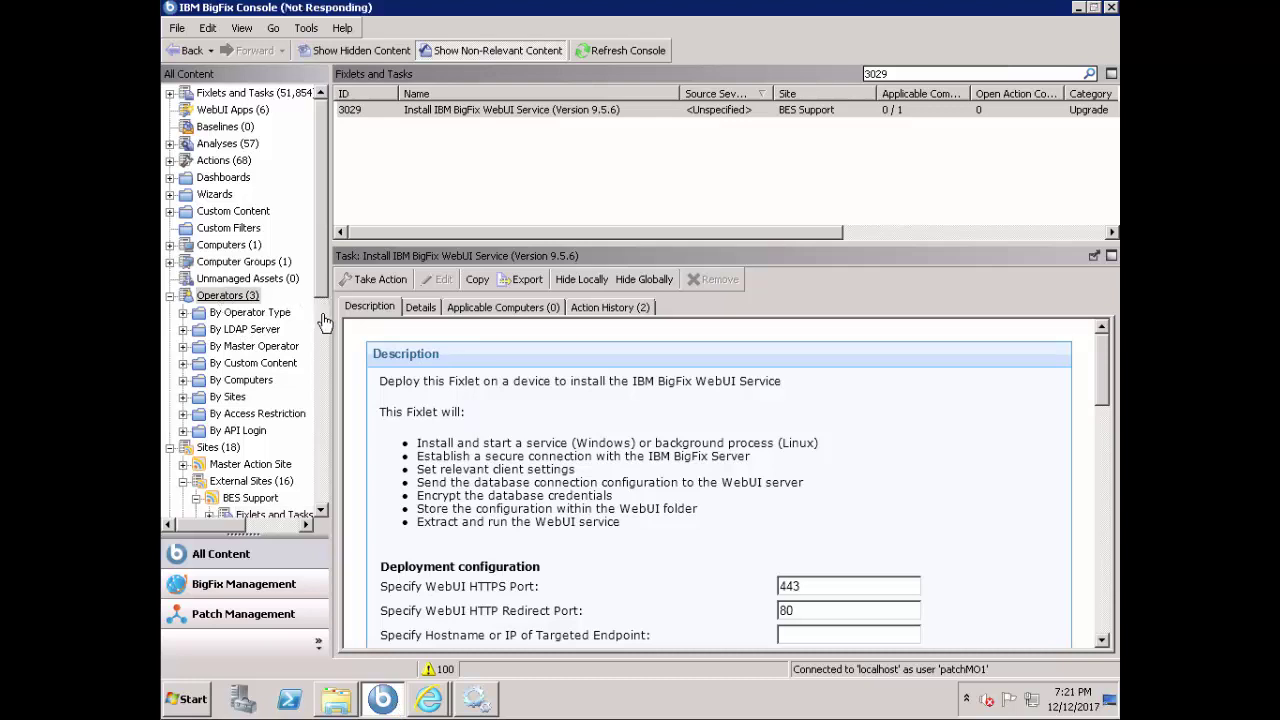
{"action": "scroll", "coordinate": [305, 400], "scroll_direction": "down", "scroll_amount": 5}
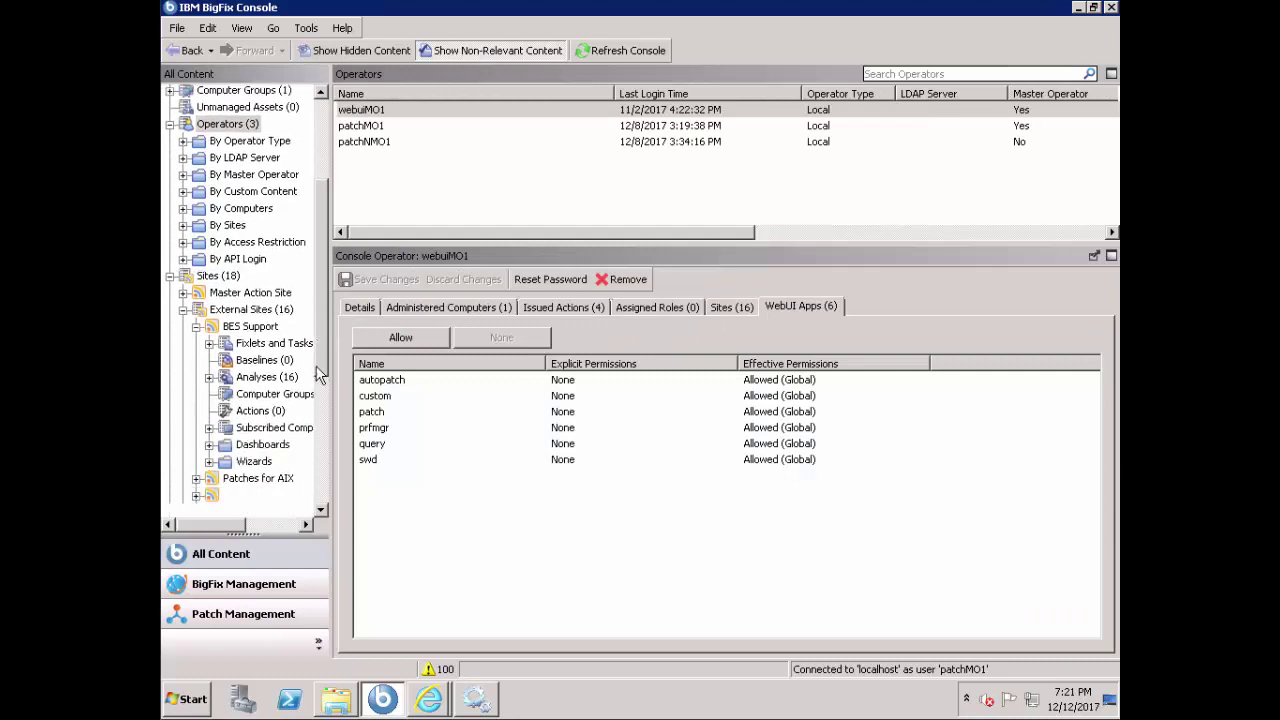
{"action": "scroll", "coordinate": [308, 447], "scroll_direction": "down", "scroll_amount": 3}
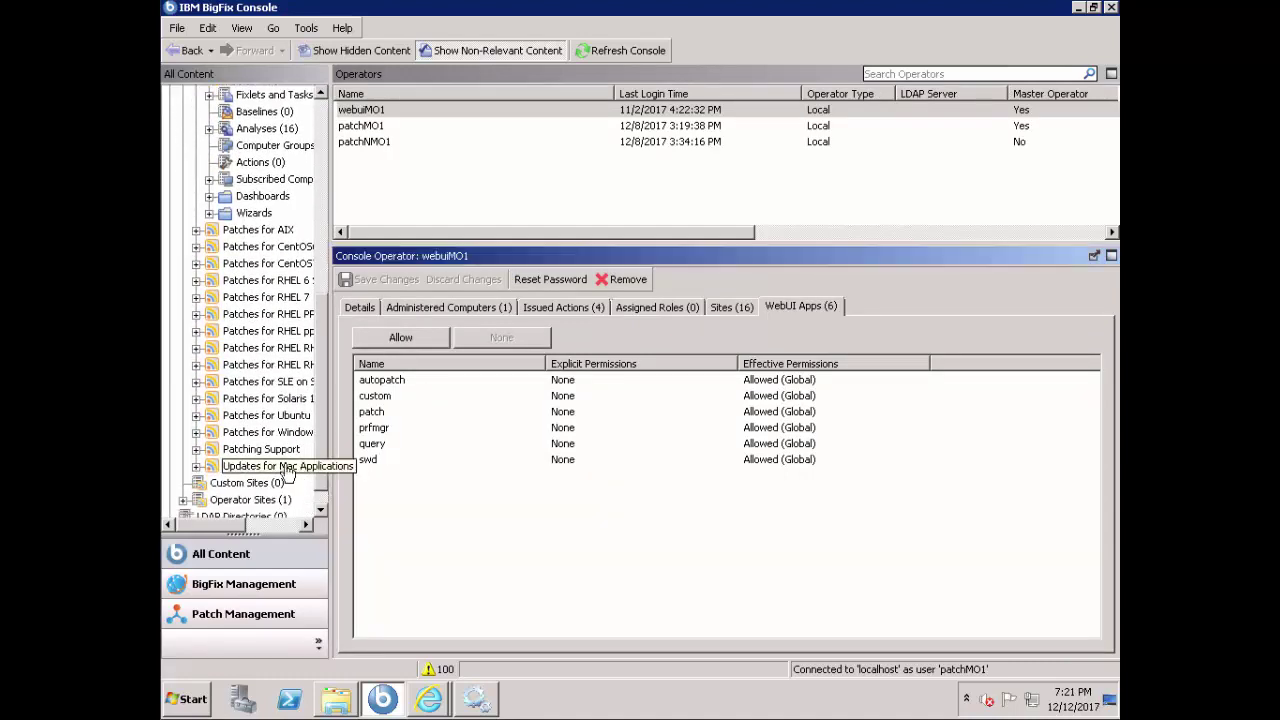
{"action": "left_click", "coordinate": [240, 432]}
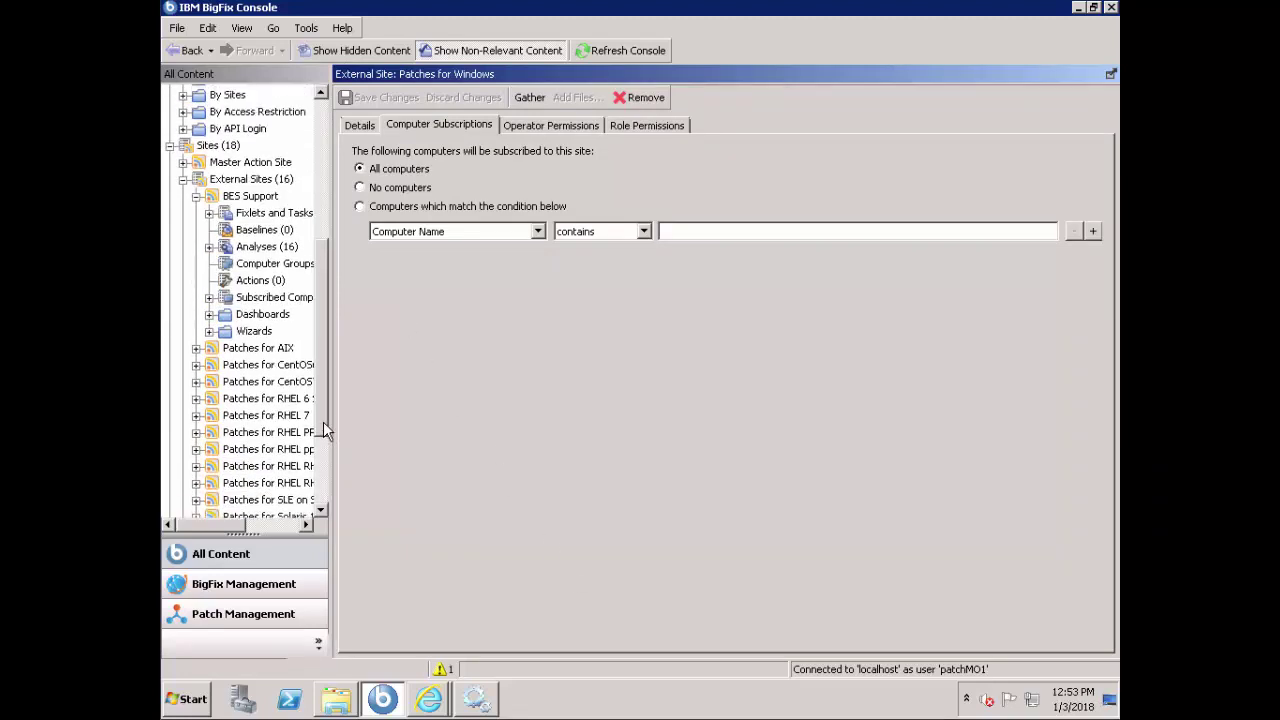
Open the patchNMO1 operator and review its interface login privileges and assigned sites.
{"action": "left_click_drag", "start_coordinate": [323, 421], "coordinate": [335, 348]}
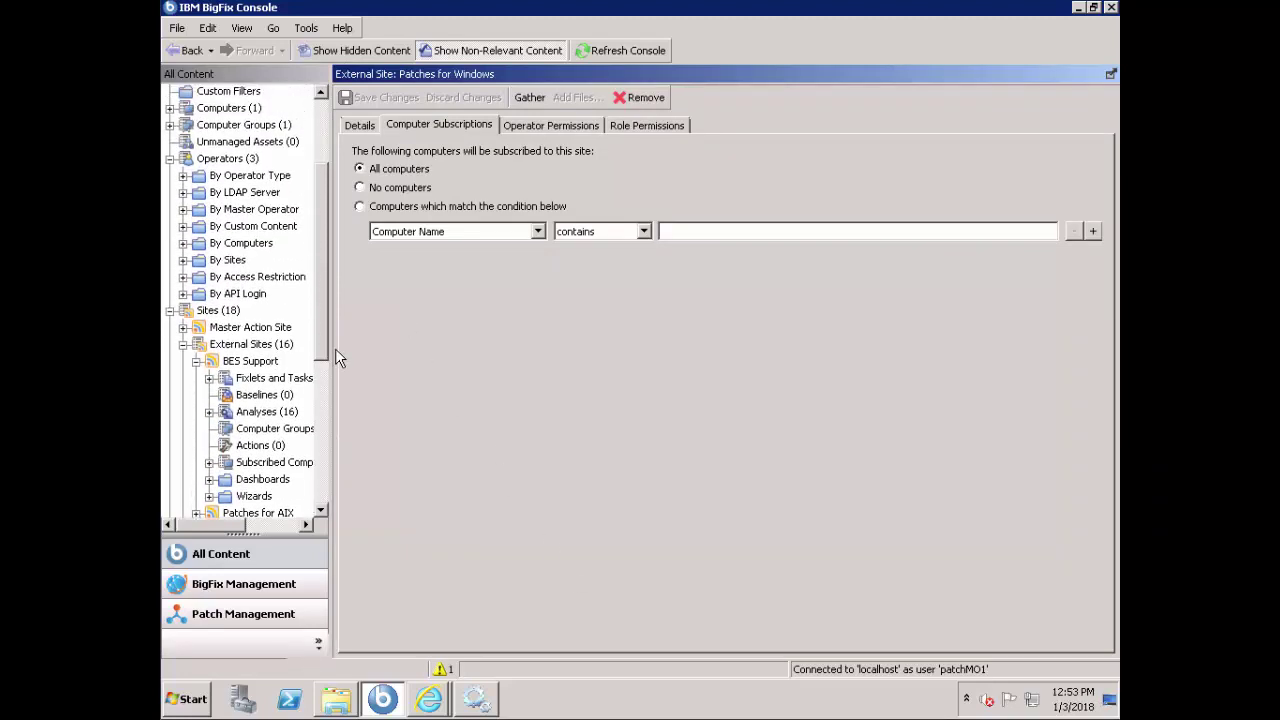
{"action": "left_click", "coordinate": [230, 160]}
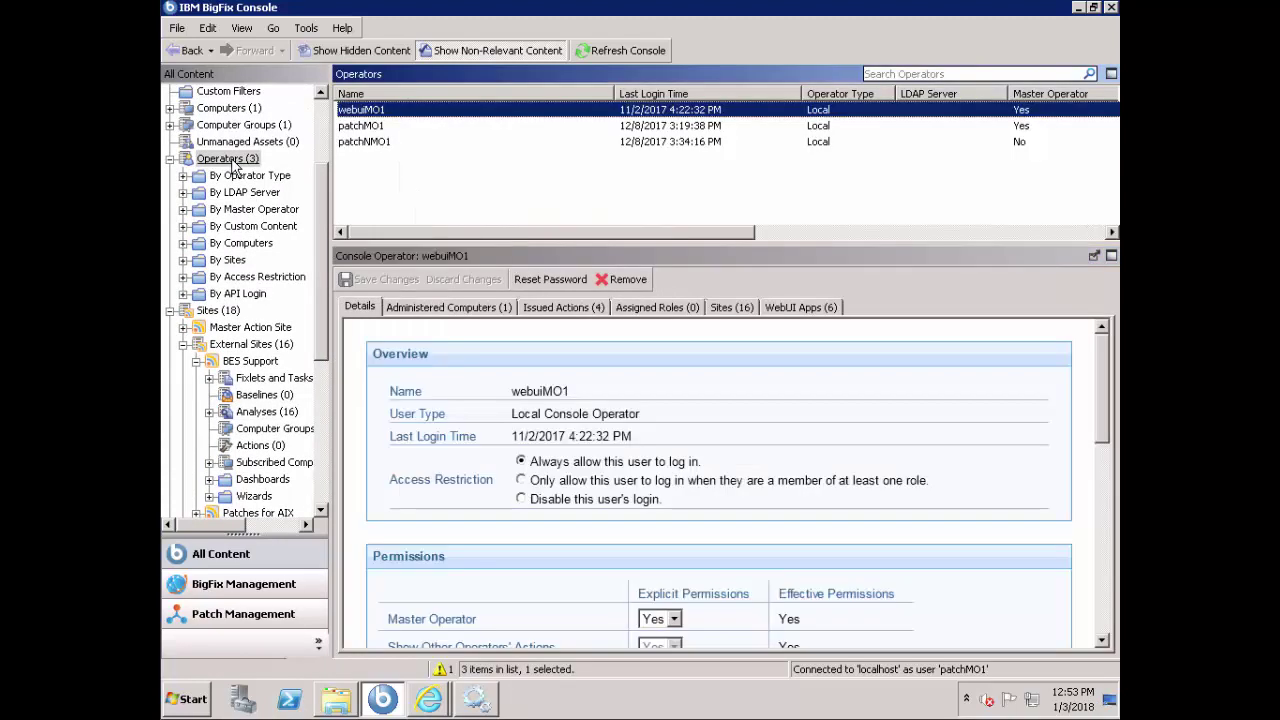
{"action": "left_click", "coordinate": [362, 142]}
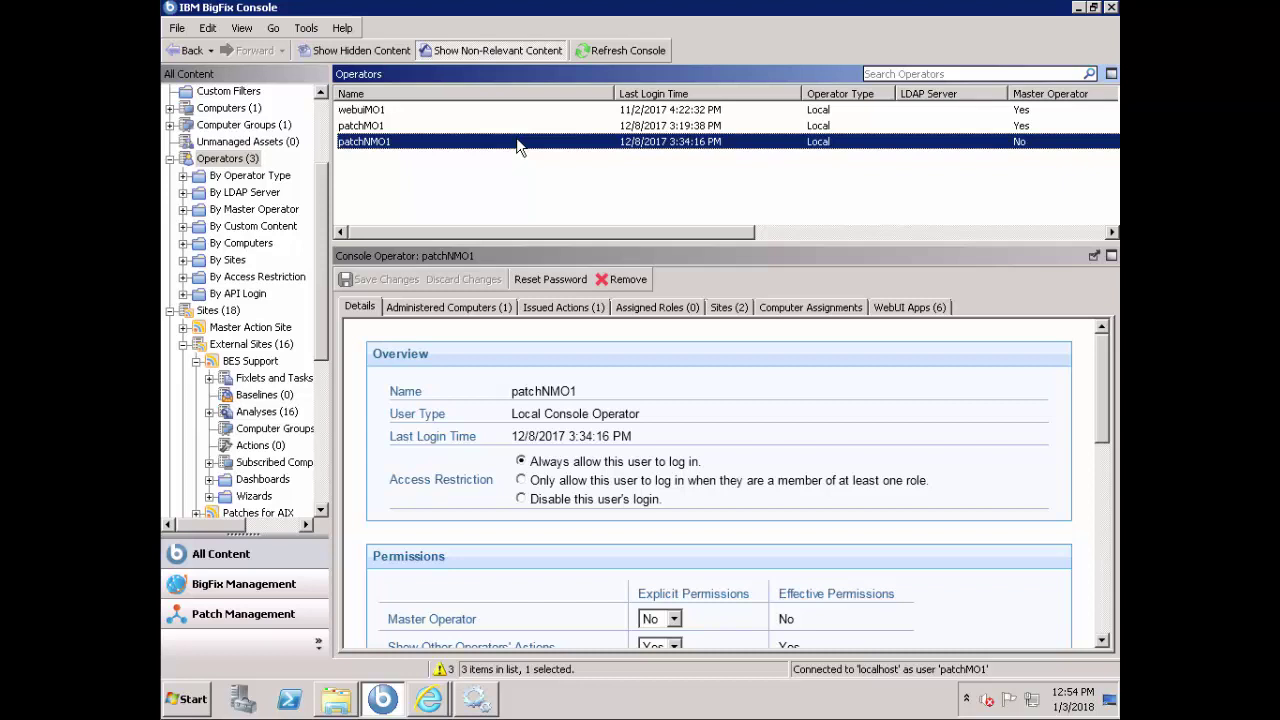
{"action": "left_click", "coordinate": [369, 315]}
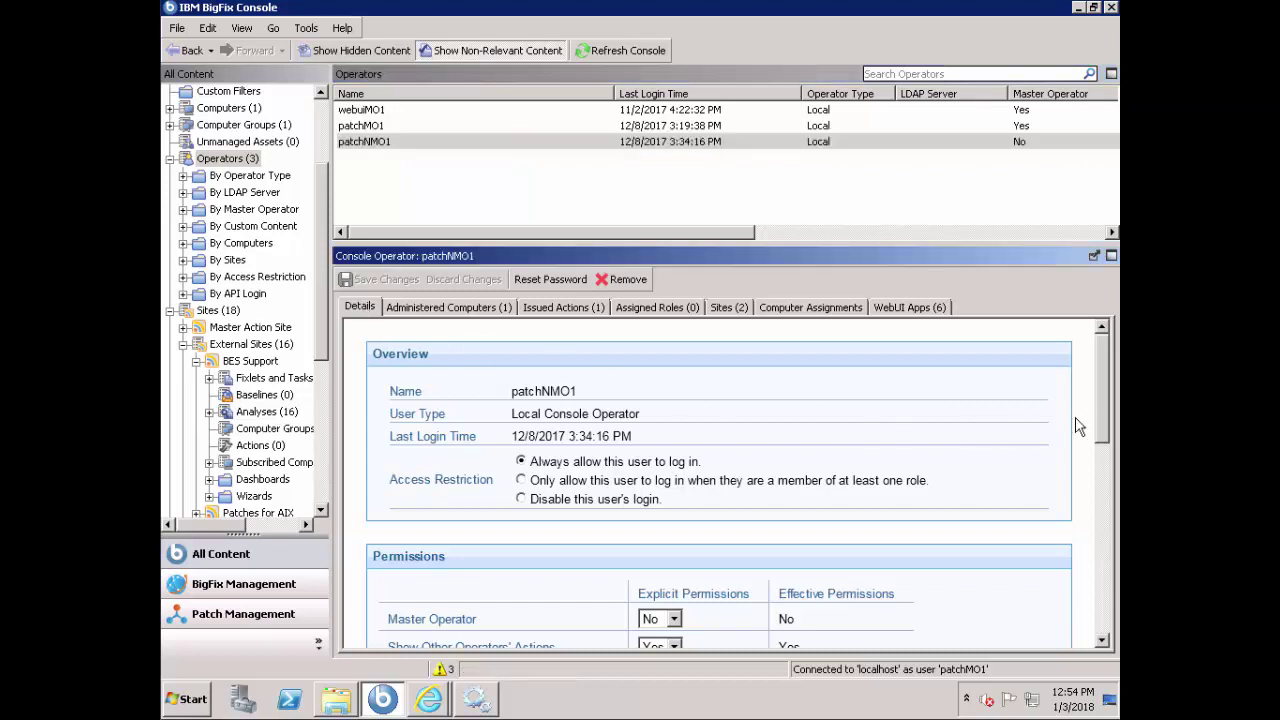
{"action": "left_click_drag", "start_coordinate": [1100, 419], "coordinate": [1093, 613]}
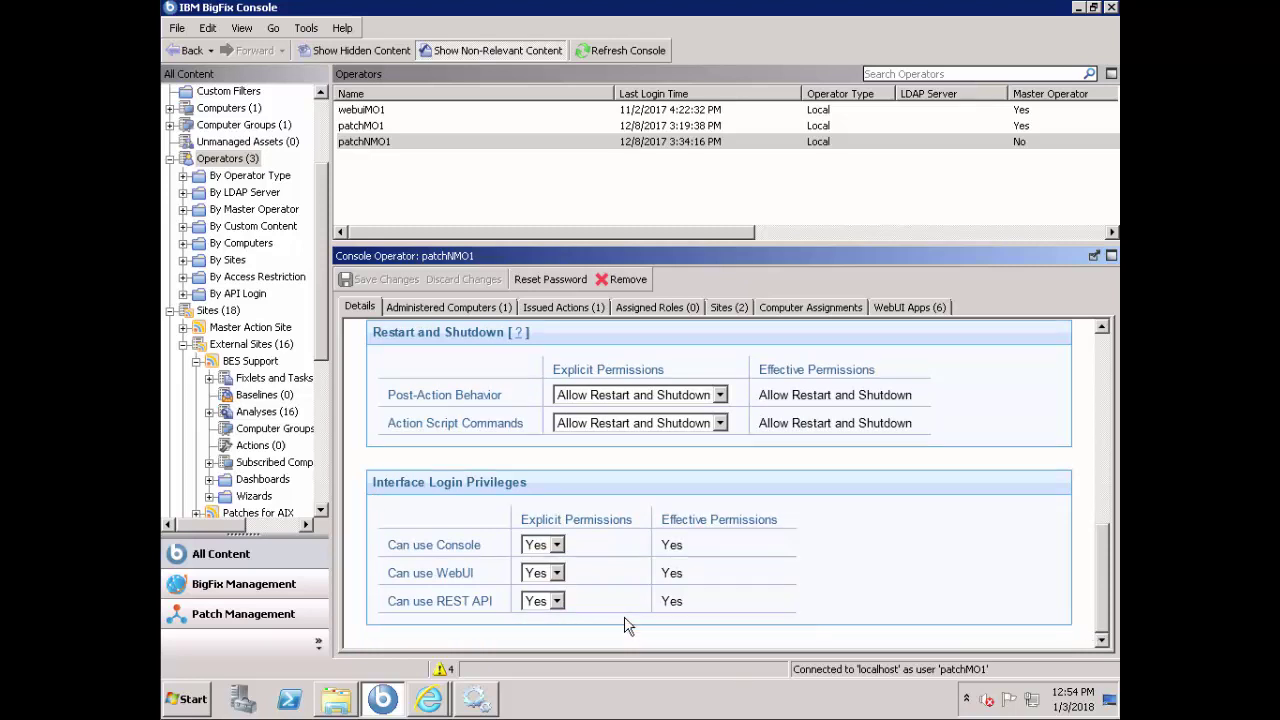
{"action": "left_click", "coordinate": [727, 305]}
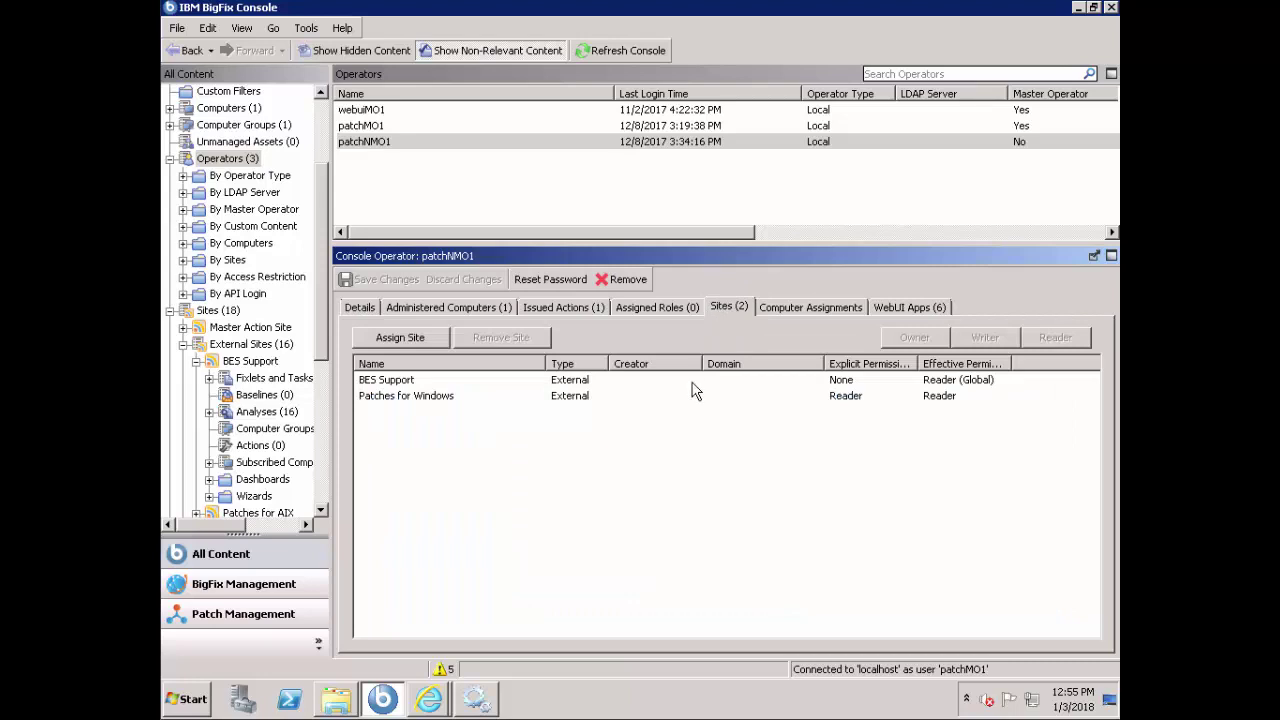
In patchNMO1's computer assignments, start adding management rights by computer name and select WIN2008R2ENT.
{"action": "left_click", "coordinate": [806, 307]}
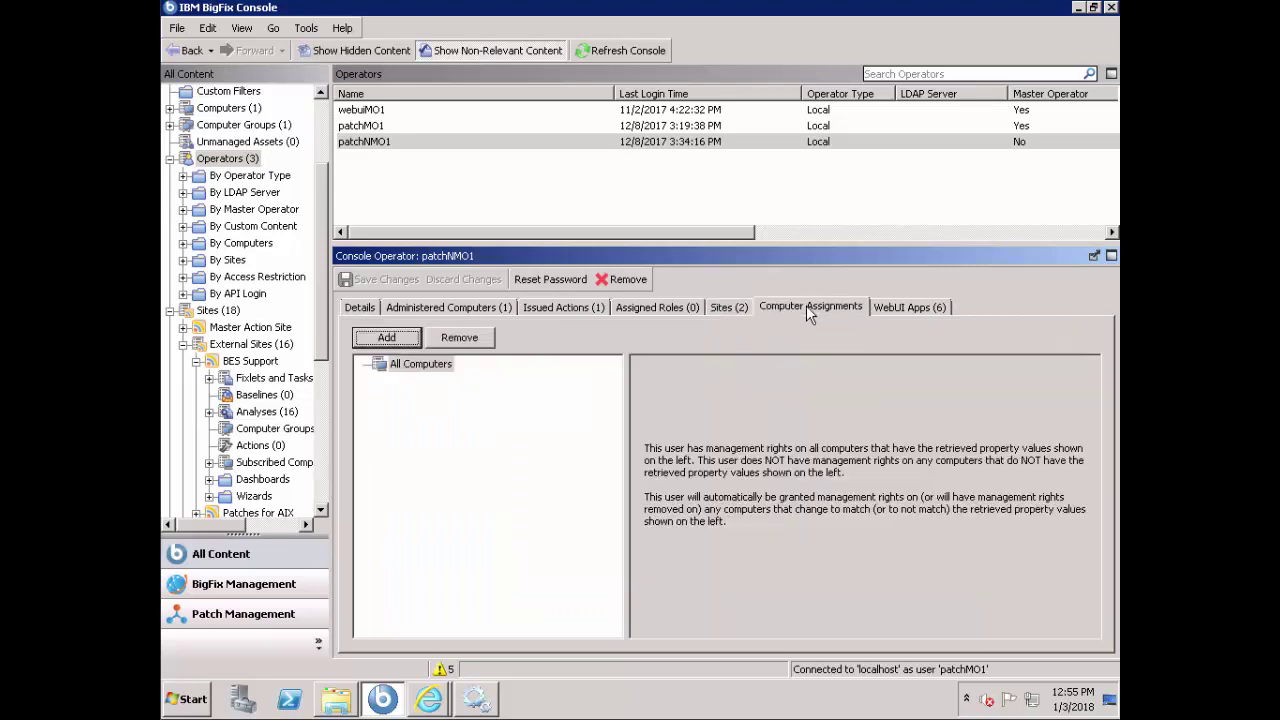
{"action": "left_click", "coordinate": [395, 340]}
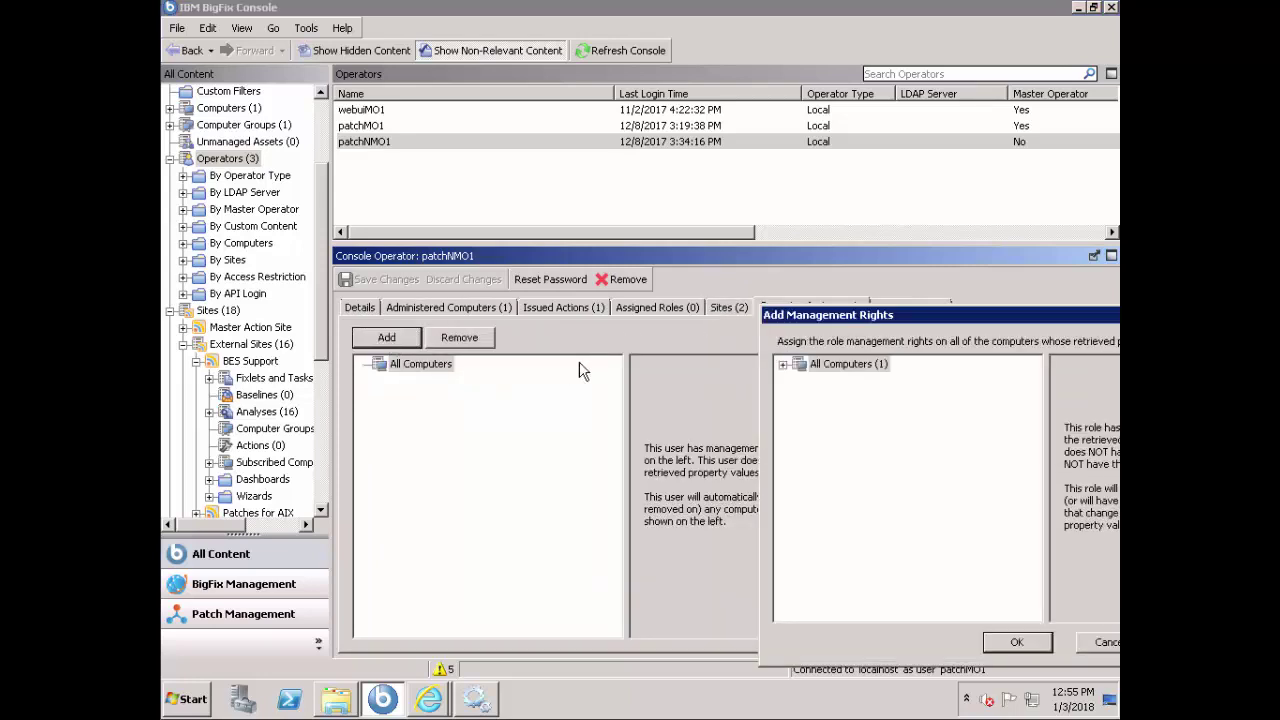
{"action": "left_click", "coordinate": [783, 366]}
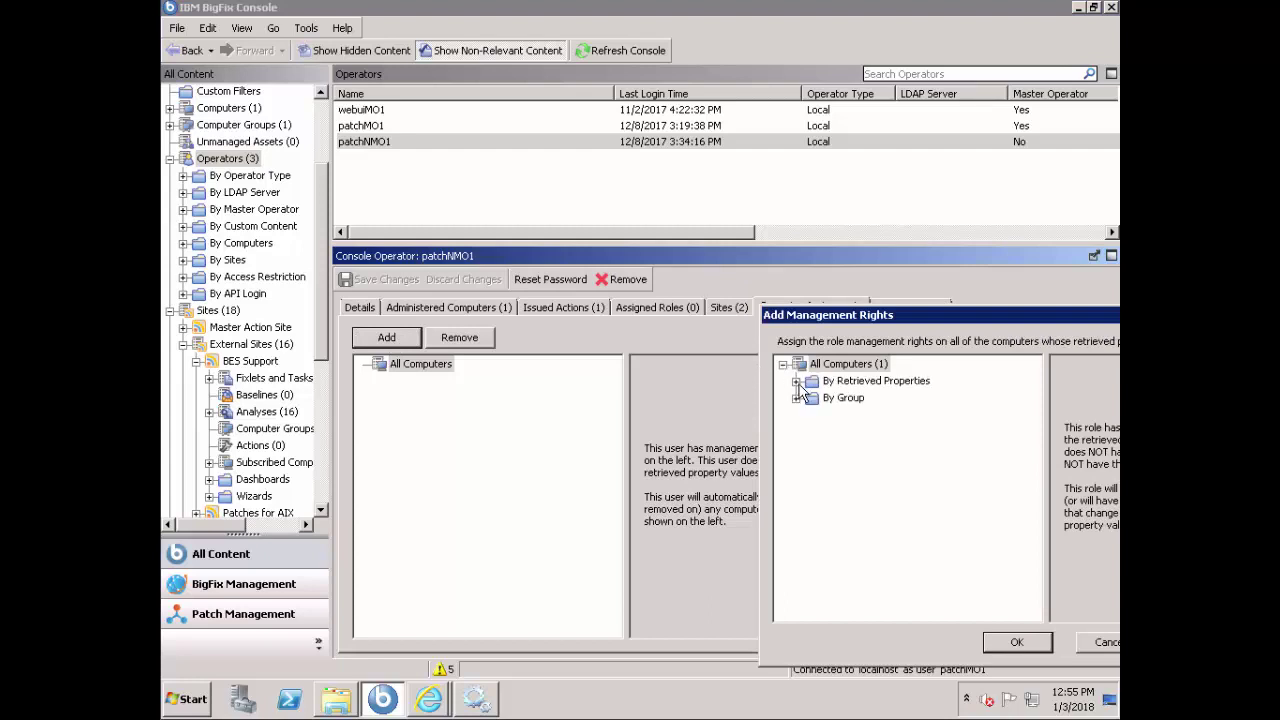
{"action": "left_click", "coordinate": [796, 382]}
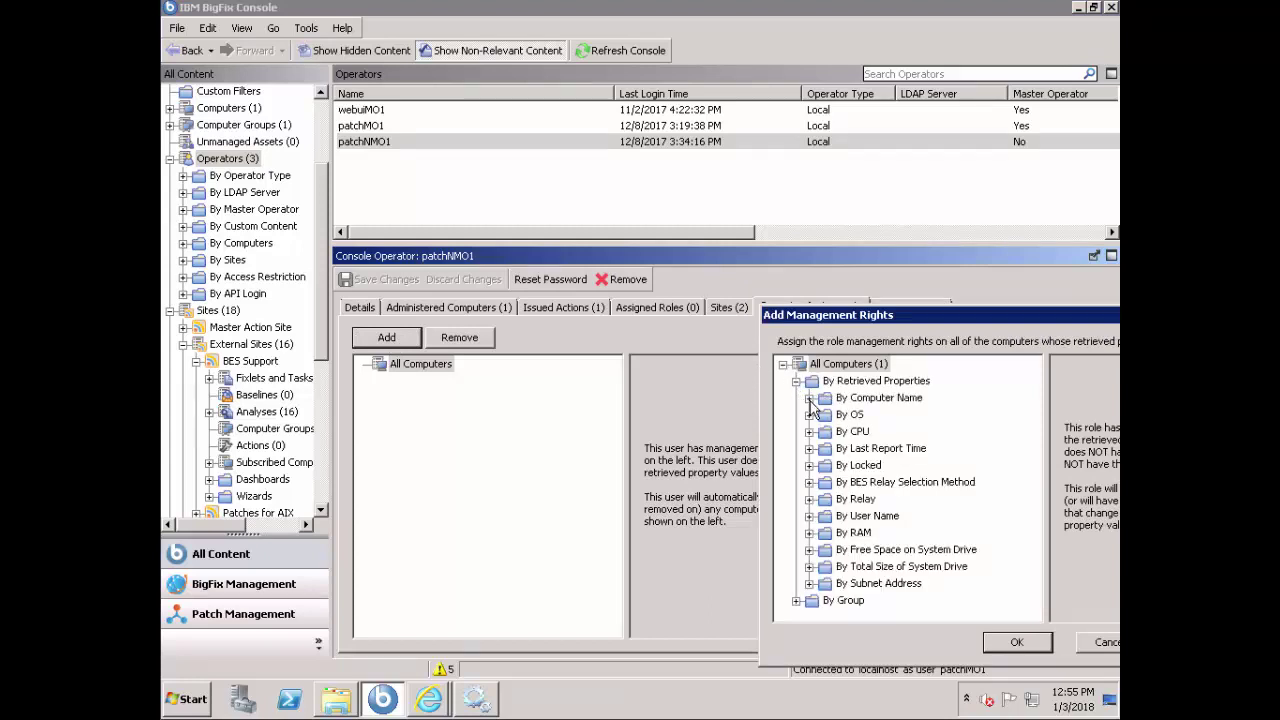
{"action": "left_click", "coordinate": [809, 398]}
{"action": "left_click", "coordinate": [892, 414]}
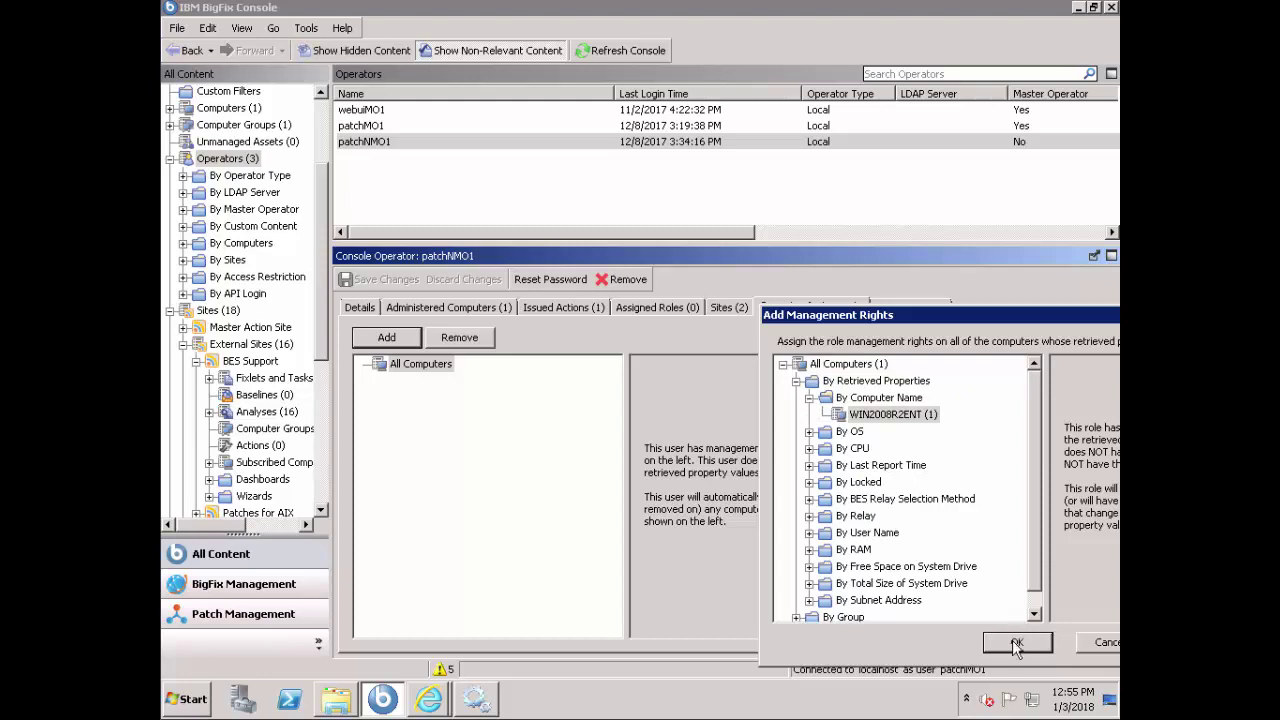